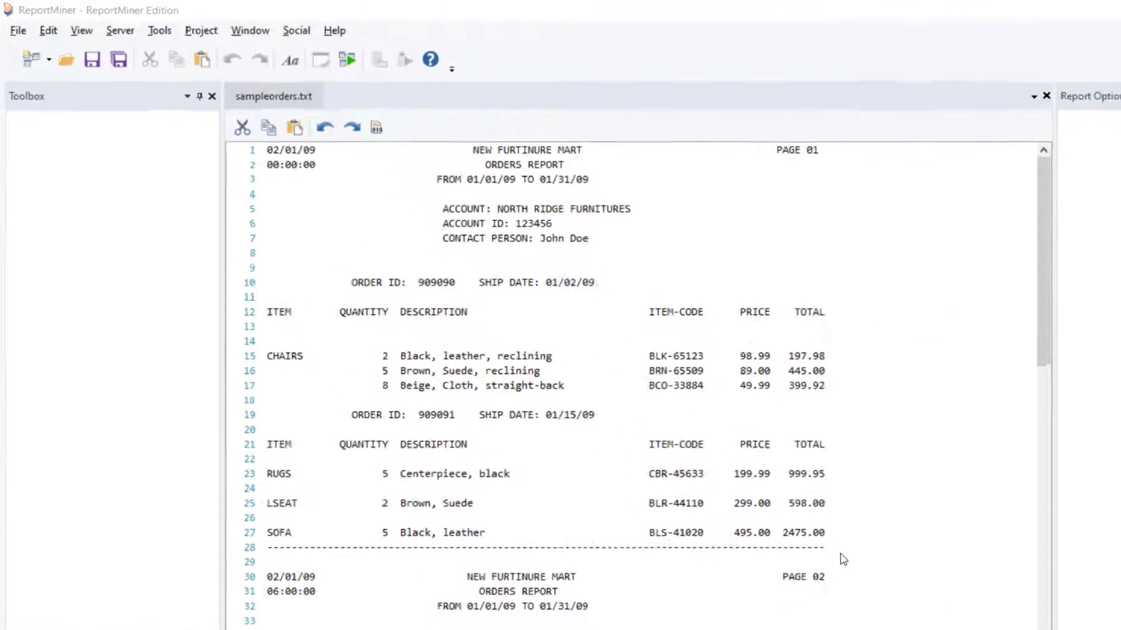
Create a new report model using sampleorders.txt as its source file
{"action": "left_click", "coordinate": [58, 64]}
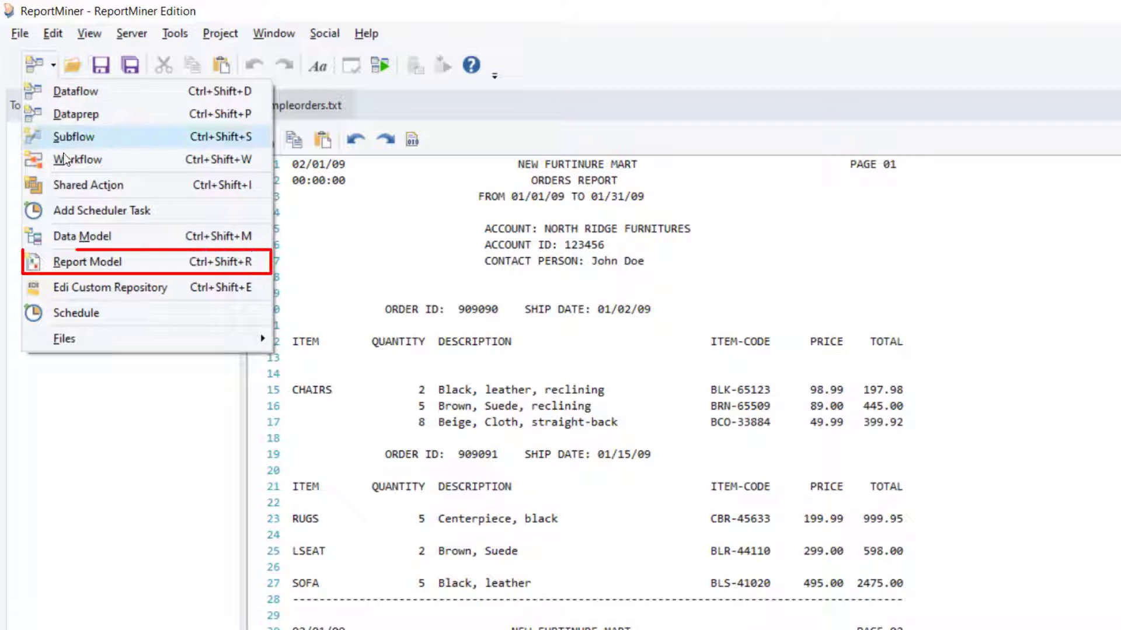
{"action": "left_click", "coordinate": [80, 263]}
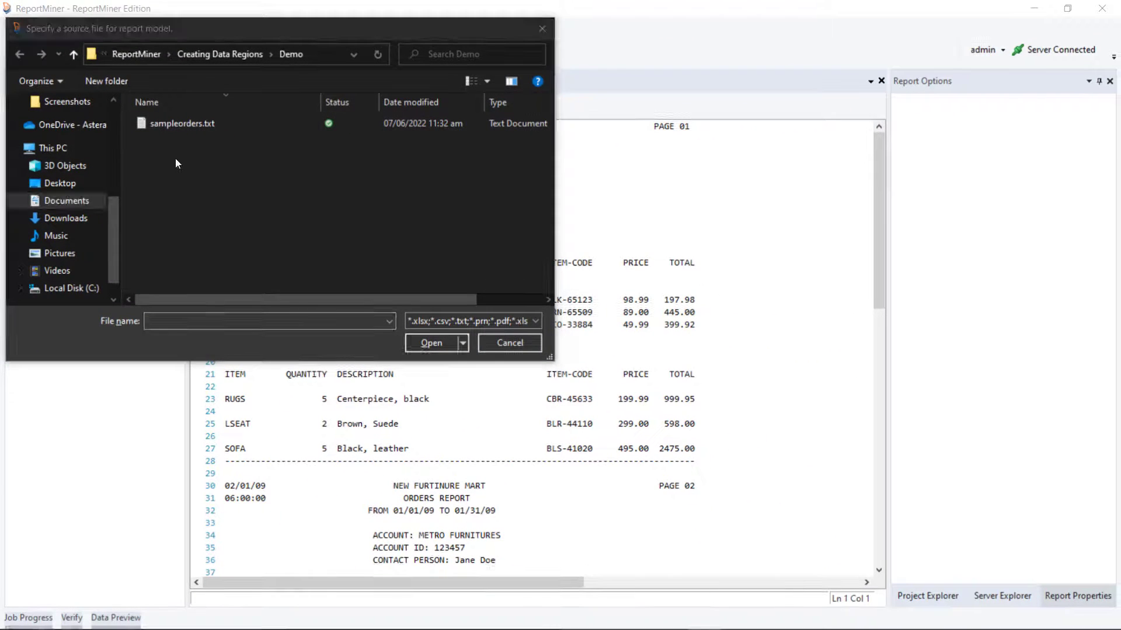
{"action": "left_click", "coordinate": [165, 127]}
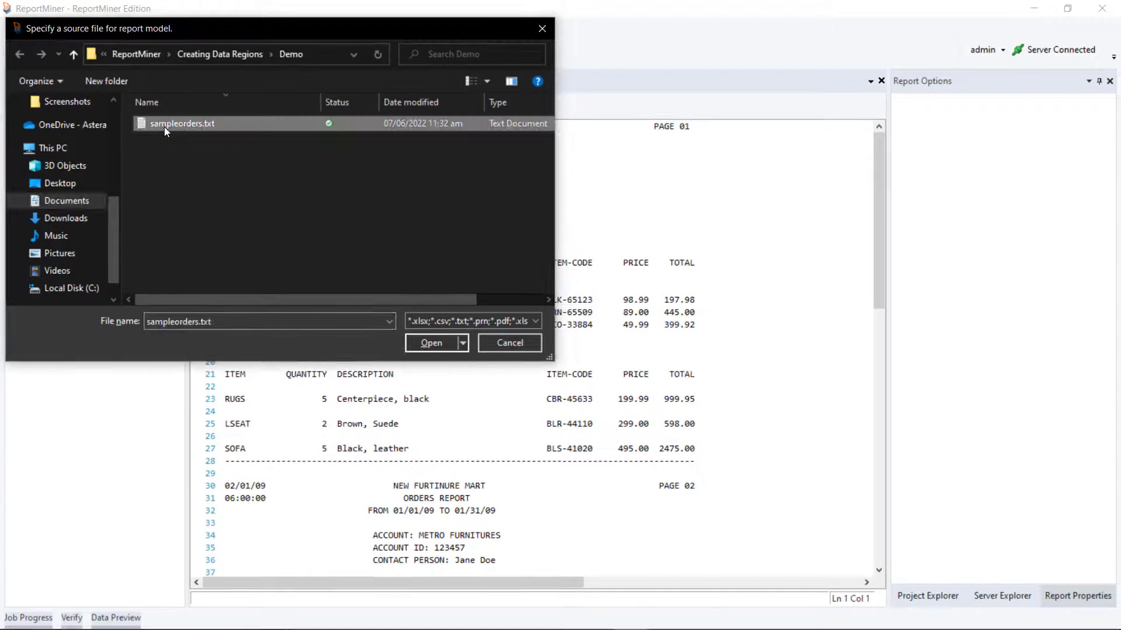
{"action": "left_click", "coordinate": [431, 343]}
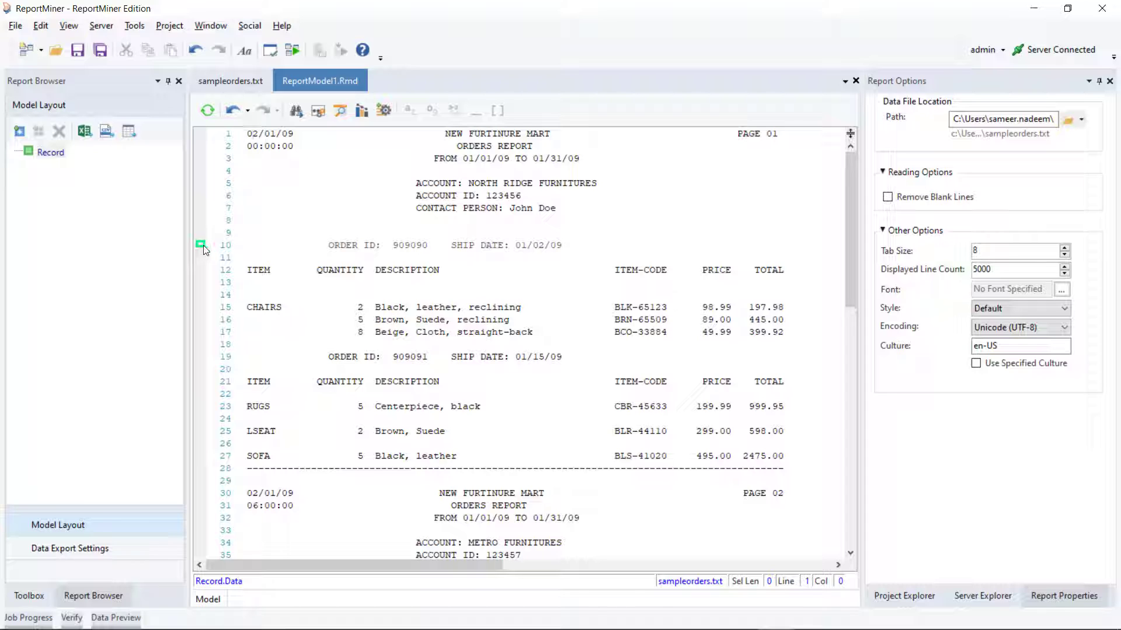
Mark item lines 15 and 17 of the report as sample lines for a data region
{"action": "left_click", "coordinate": [202, 245]}
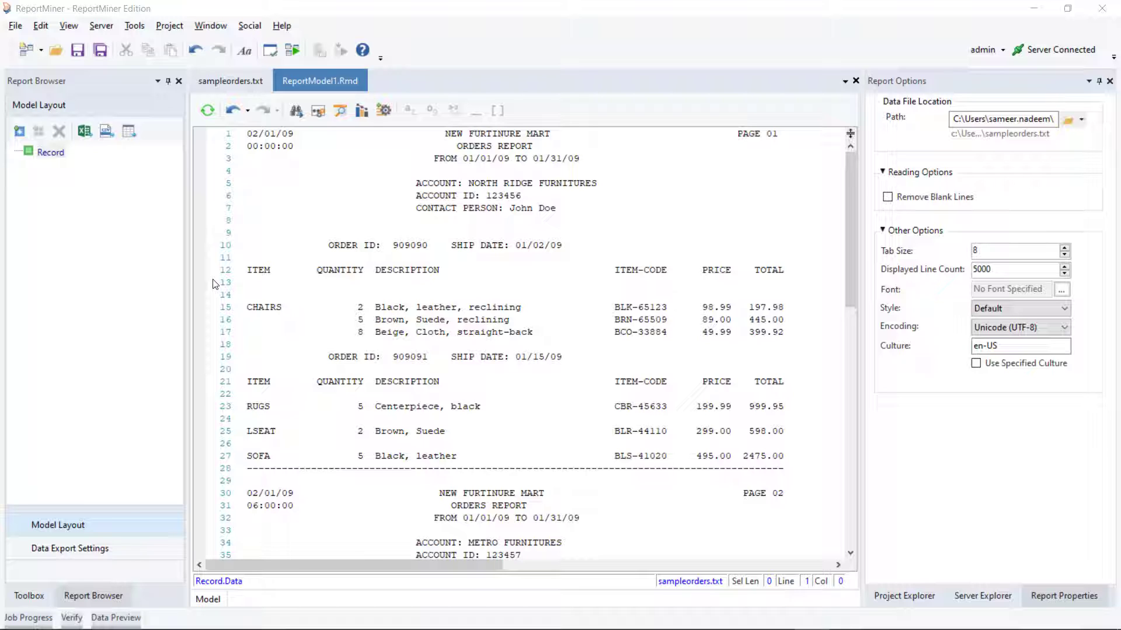
{"action": "left_click", "coordinate": [198, 307]}
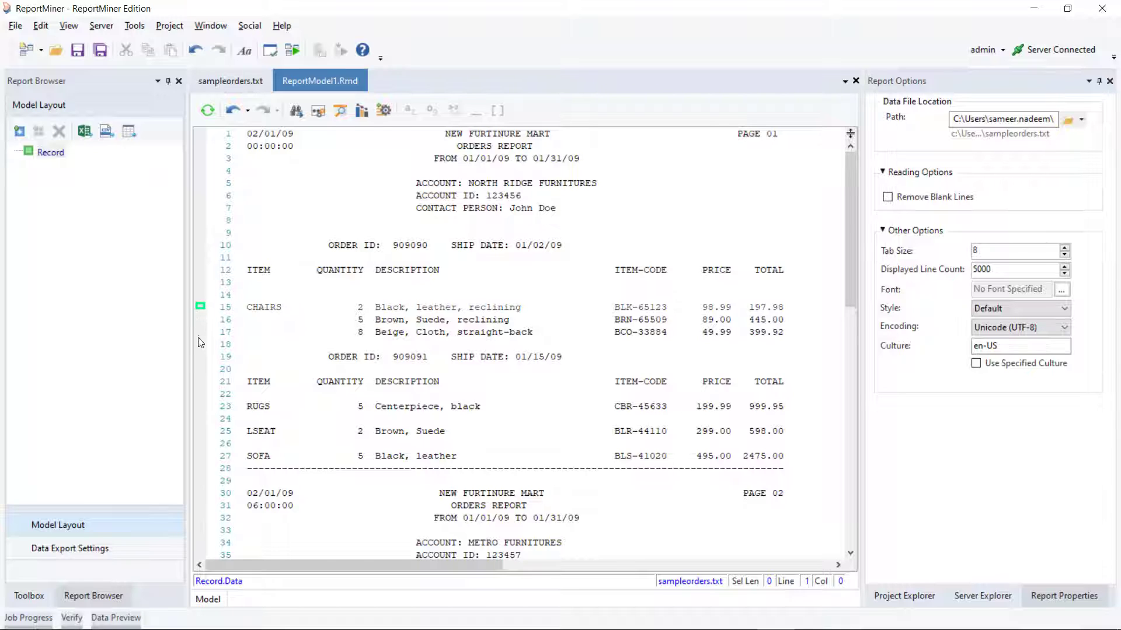
{"action": "left_click", "coordinate": [199, 333]}
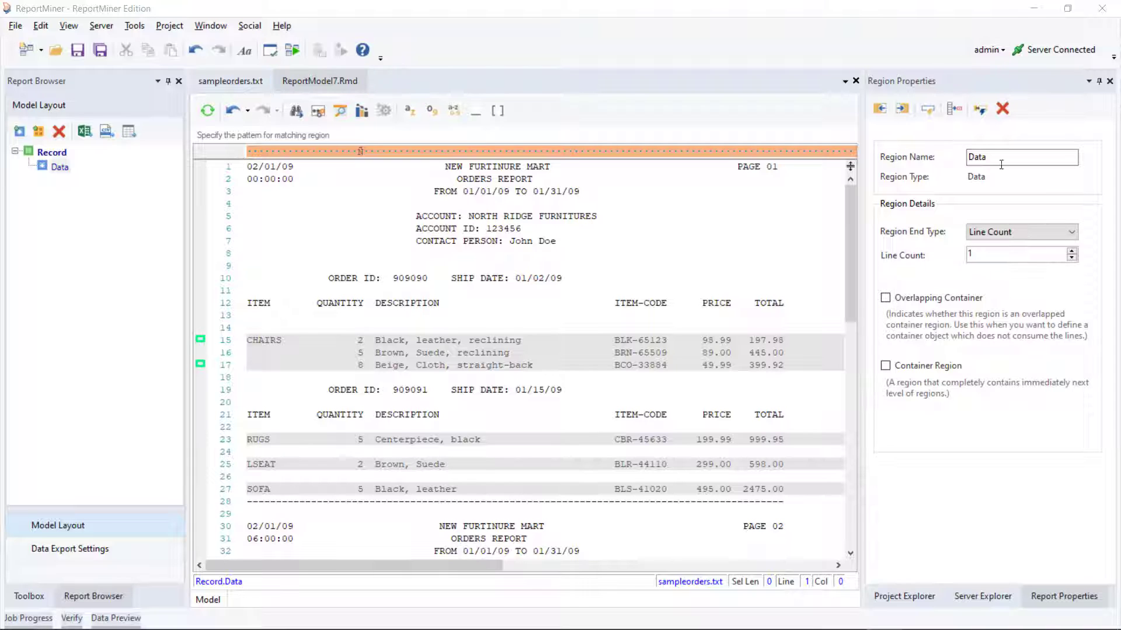
Rename the data region as Items
{"action": "left_click_drag", "start_coordinate": [1007, 157], "coordinate": [941, 158]}
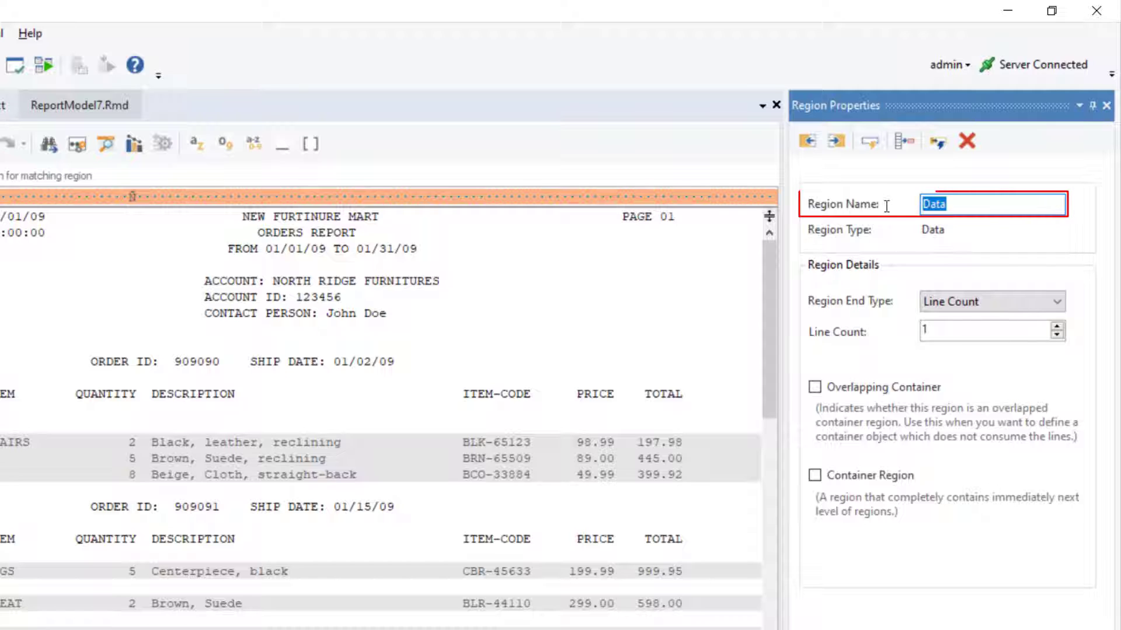
{"action": "type", "text": "Items"}
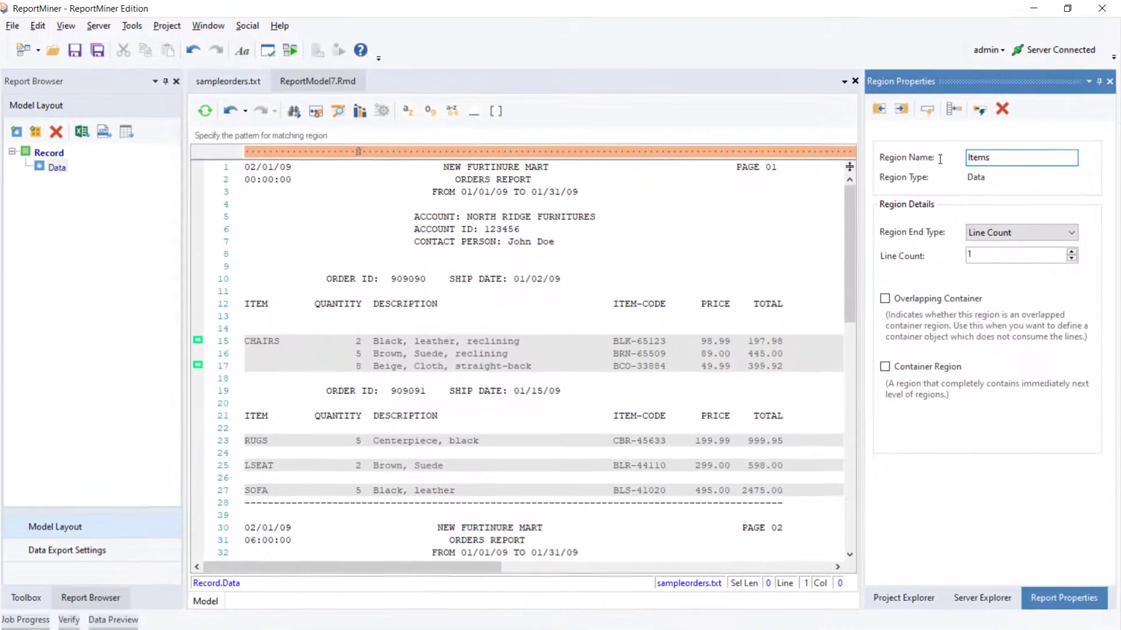
{"action": "left_click", "coordinate": [737, 258]}
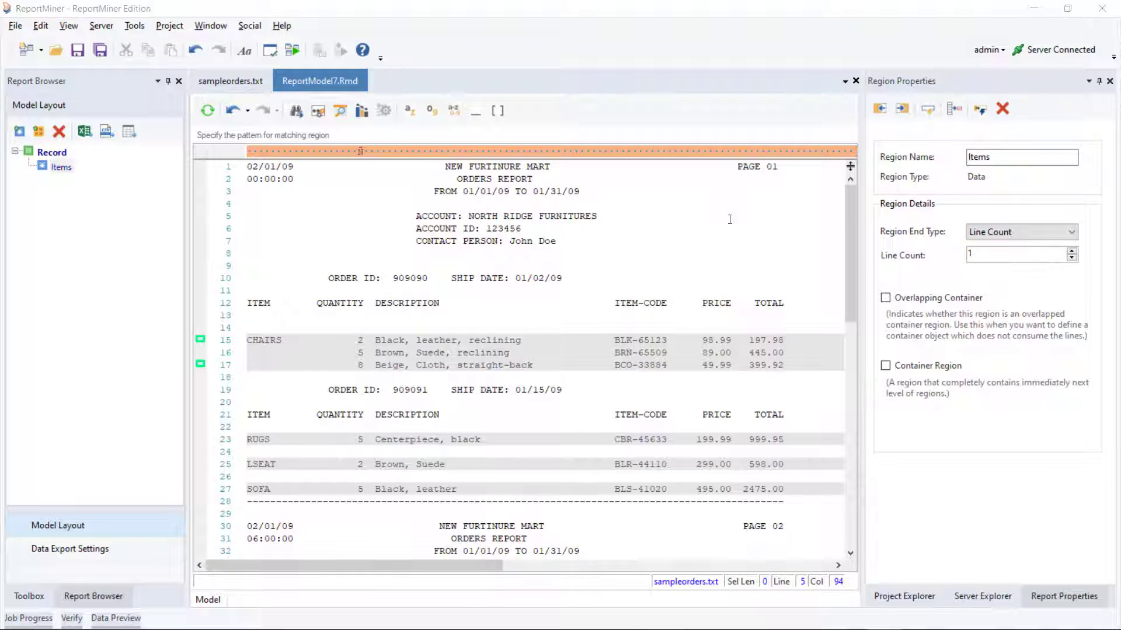
Auto-create the collection fields for the Items region
{"action": "right_click", "coordinate": [544, 345]}
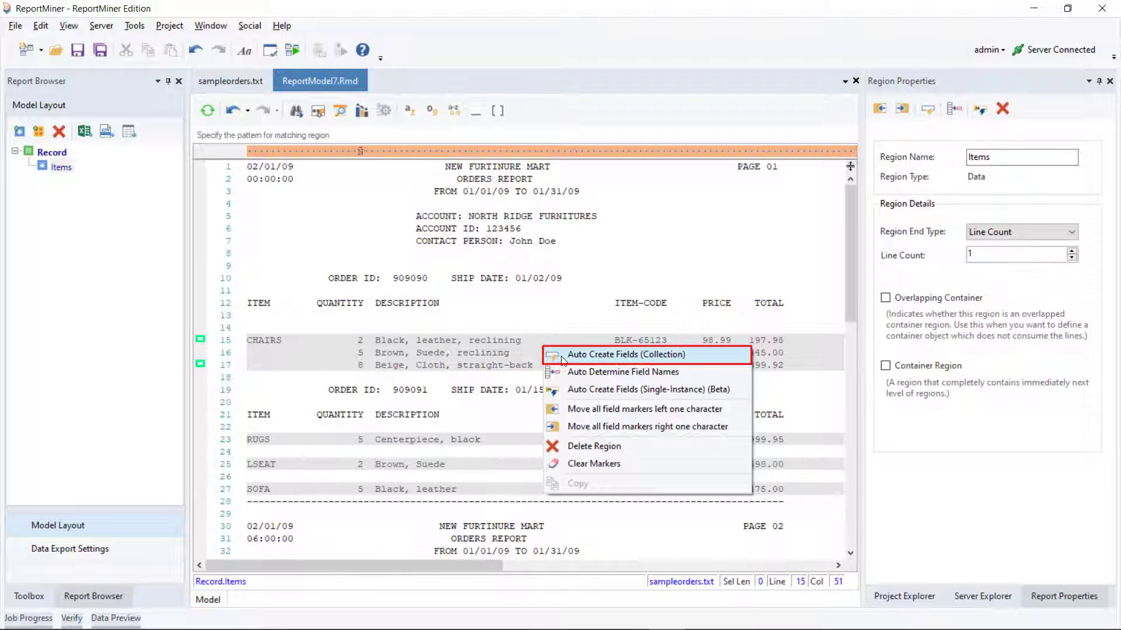
{"action": "left_click", "coordinate": [562, 356]}
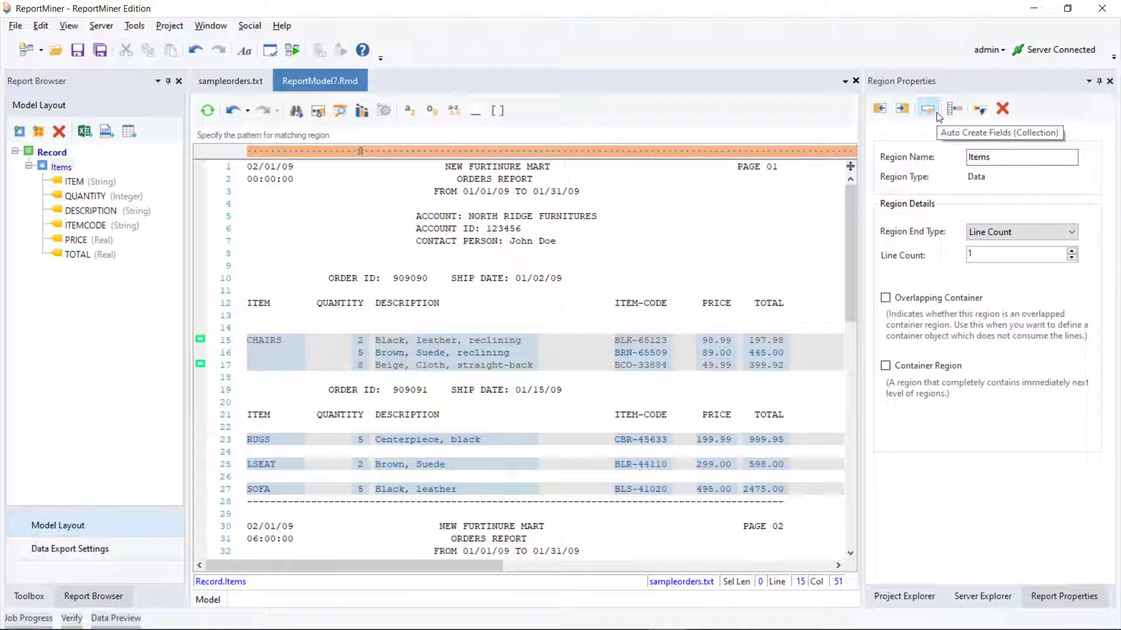
{"action": "left_click", "coordinate": [936, 113]}
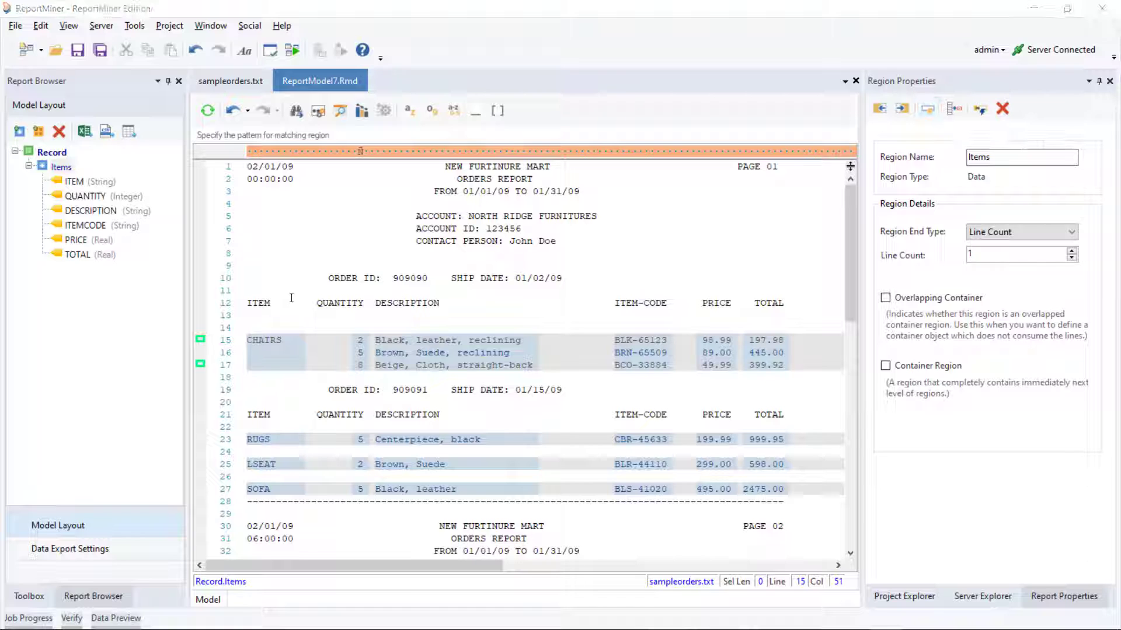
{"action": "left_click", "coordinate": [523, 343]}
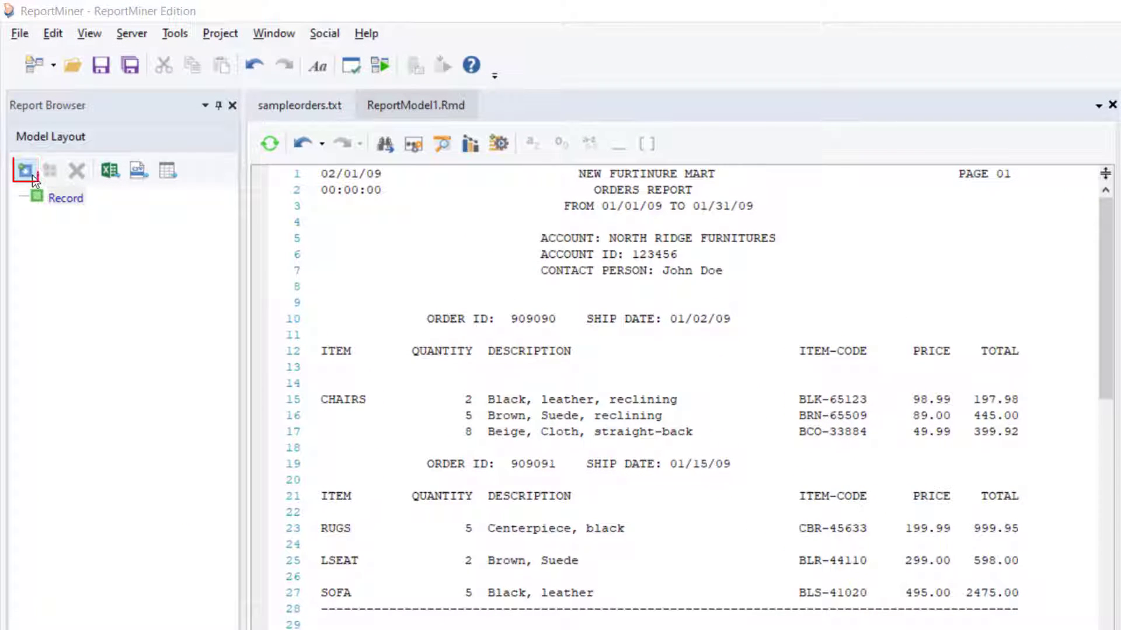
Add a data region to the empty record and place a numeric wildcard in its matching pattern above the quantity digits
{"action": "left_click", "coordinate": [31, 174]}
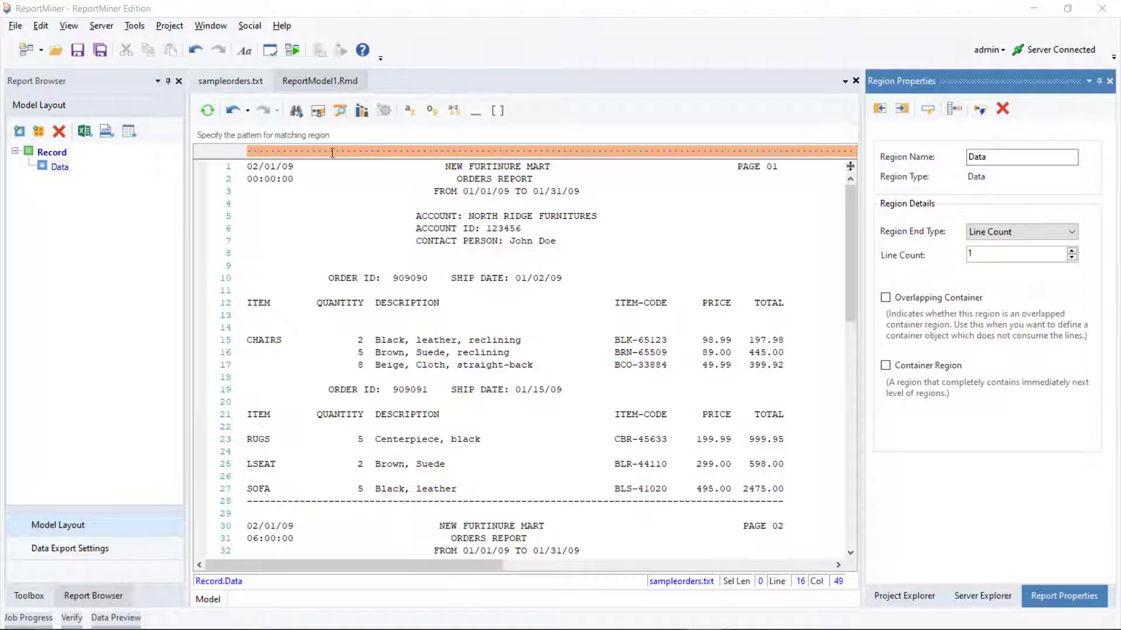
{"action": "left_click", "coordinate": [357, 148]}
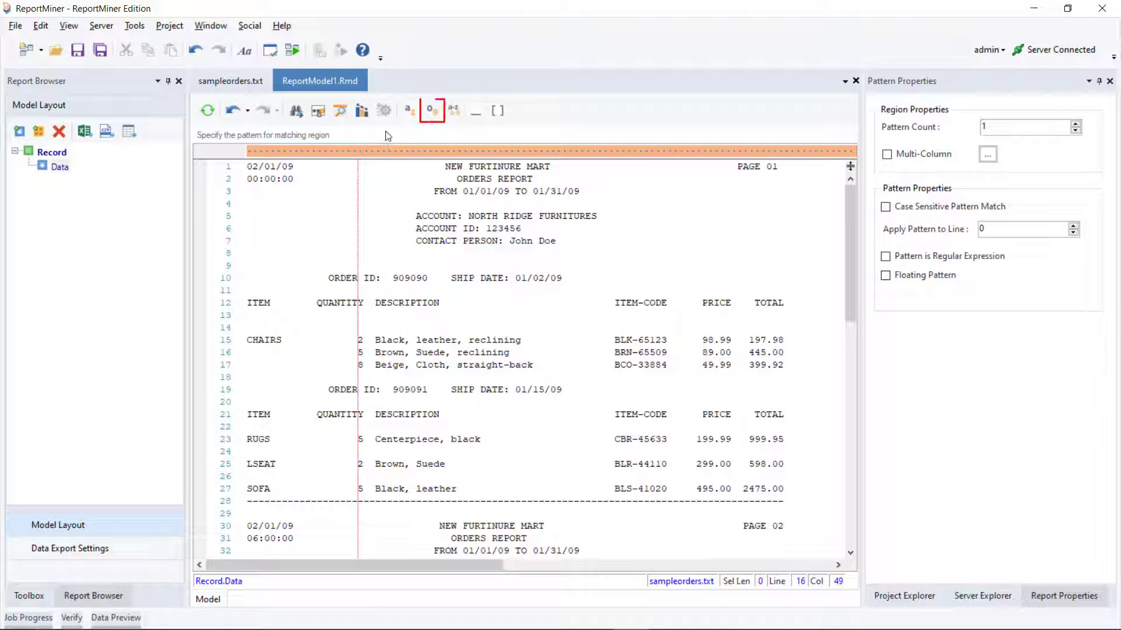
{"action": "left_click", "coordinate": [432, 112]}
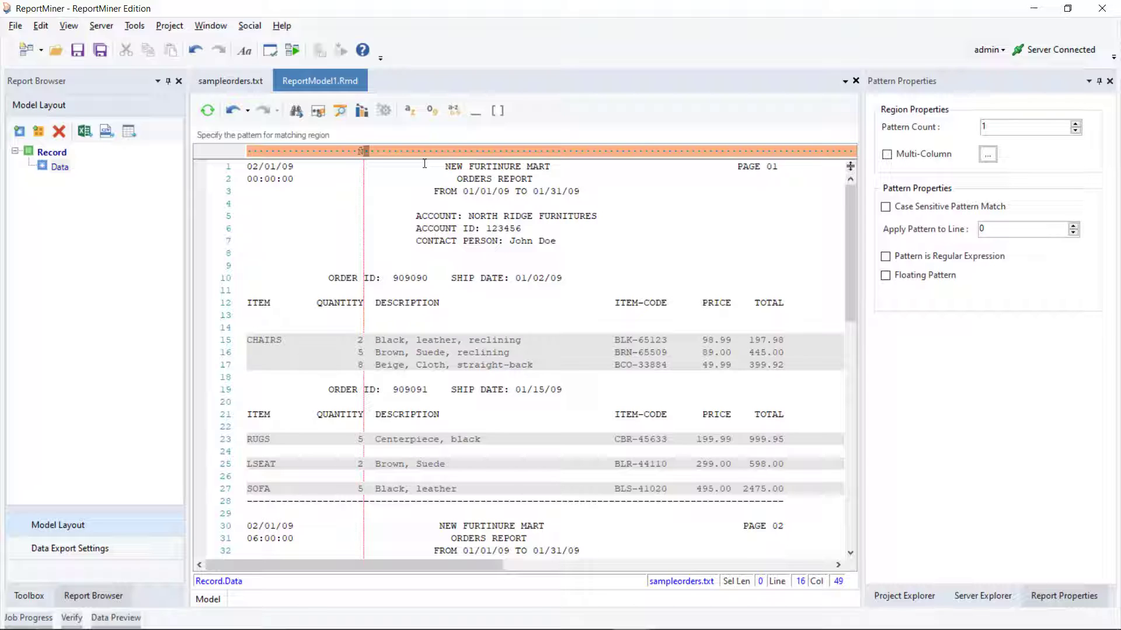
Add data fields covering the quantity digit and the description text of the chairs line in the Data region
{"action": "double_click", "coordinate": [360, 340]}
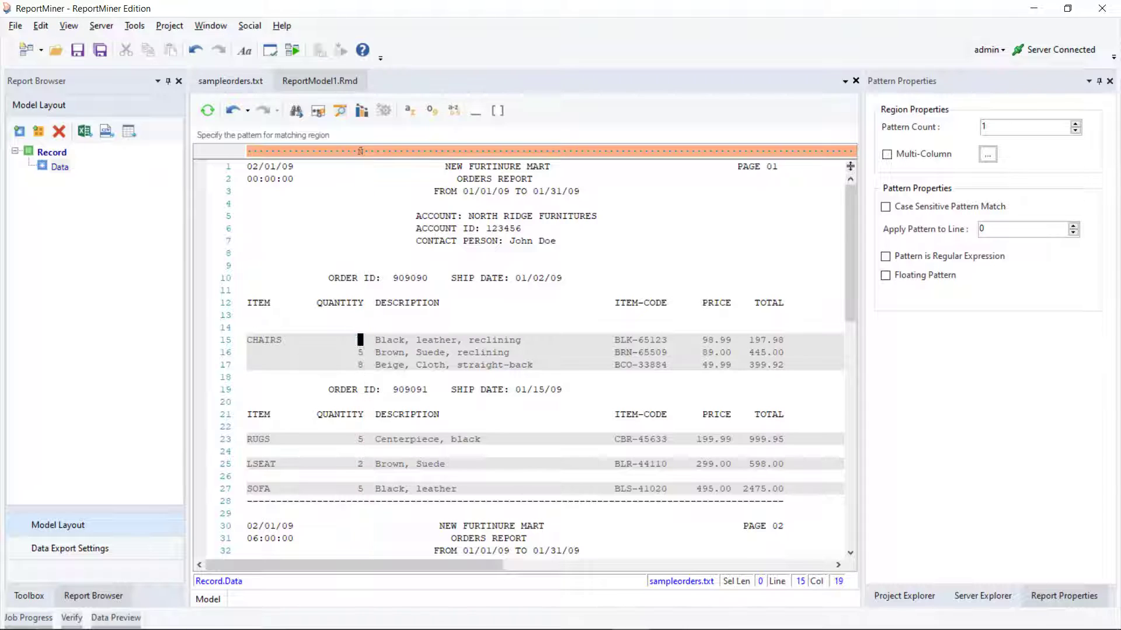
{"action": "right_click", "coordinate": [359, 338]}
{"action": "left_click", "coordinate": [376, 343]}
{"action": "left_click_drag", "start_coordinate": [376, 340], "coordinate": [537, 340]}
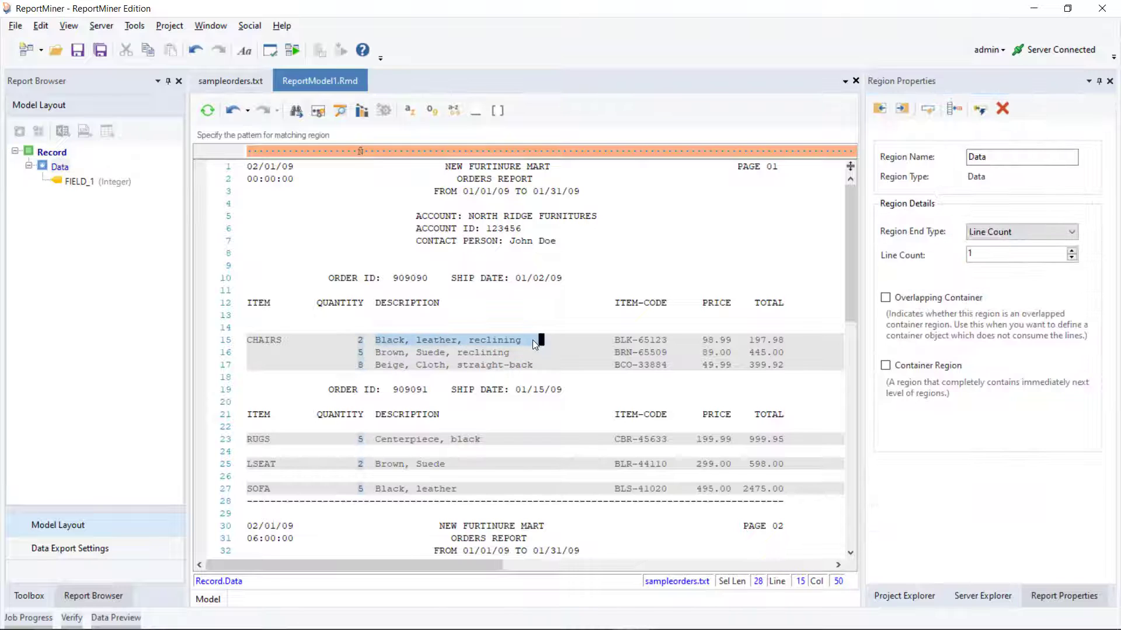
{"action": "right_click", "coordinate": [532, 340]}
{"action": "left_click", "coordinate": [550, 345]}
Add data fields covering the item name and the item code of the chairs line
{"action": "left_click_drag", "start_coordinate": [248, 340], "coordinate": [286, 341]}
{"action": "right_click", "coordinate": [284, 340]}
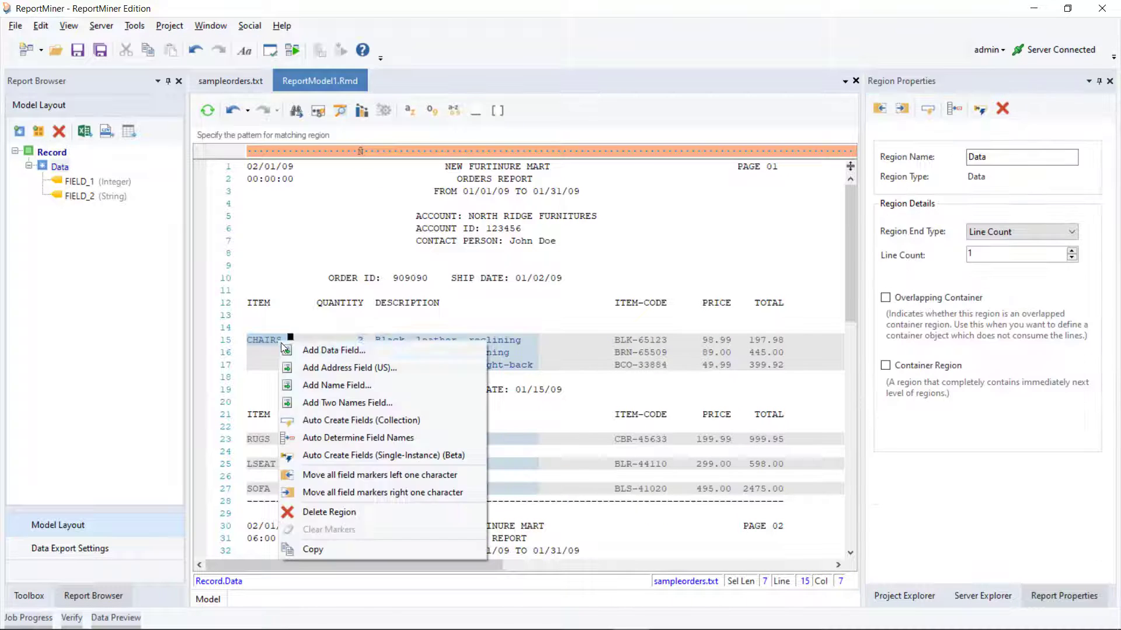
{"action": "left_click", "coordinate": [303, 346]}
{"action": "right_click", "coordinate": [668, 345]}
{"action": "left_click", "coordinate": [688, 353]}
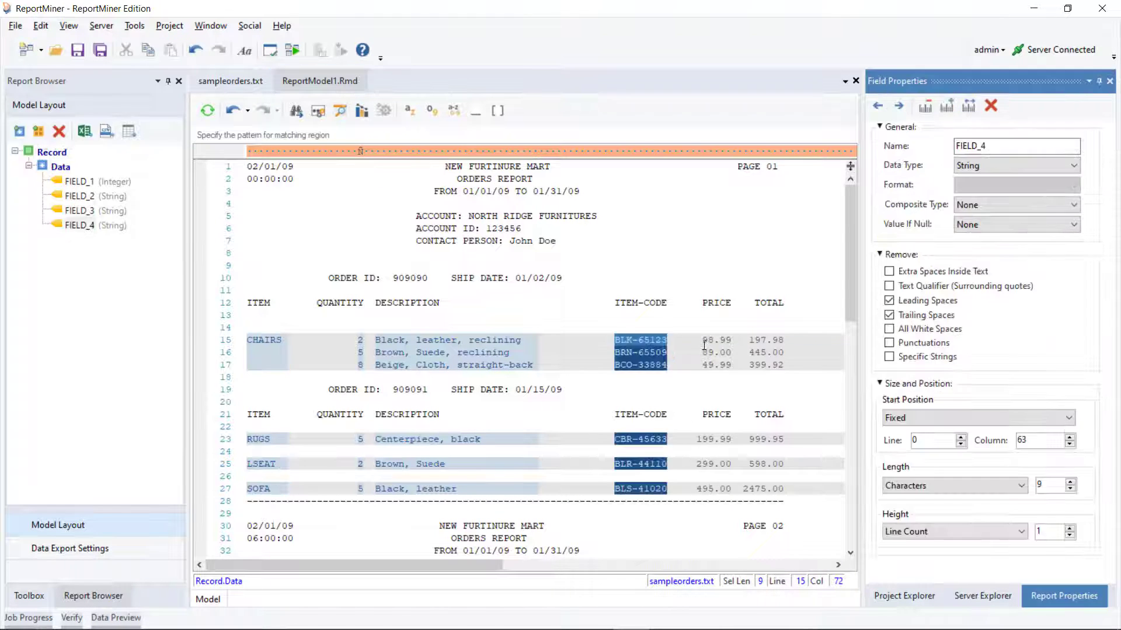
Add data fields covering the price and the total of the chairs line
{"action": "left_click_drag", "start_coordinate": [702, 339], "coordinate": [783, 340]}
{"action": "right_click", "coordinate": [726, 345]}
{"action": "left_click", "coordinate": [736, 353]}
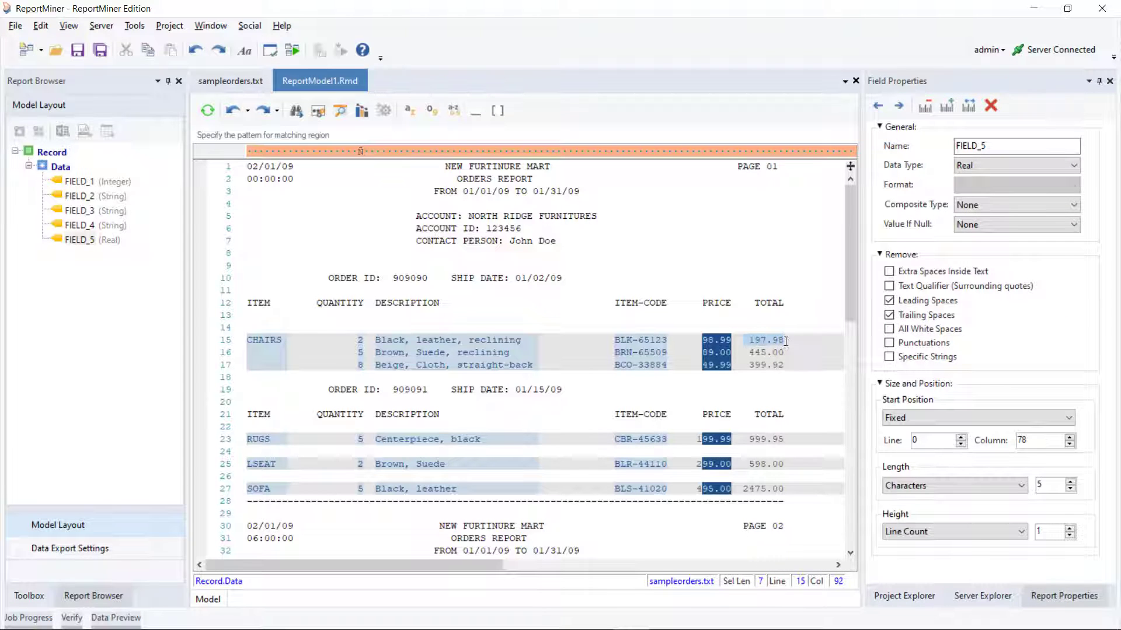
{"action": "right_click", "coordinate": [779, 342]}
{"action": "left_click", "coordinate": [784, 352]}
{"action": "left_click", "coordinate": [521, 340]}
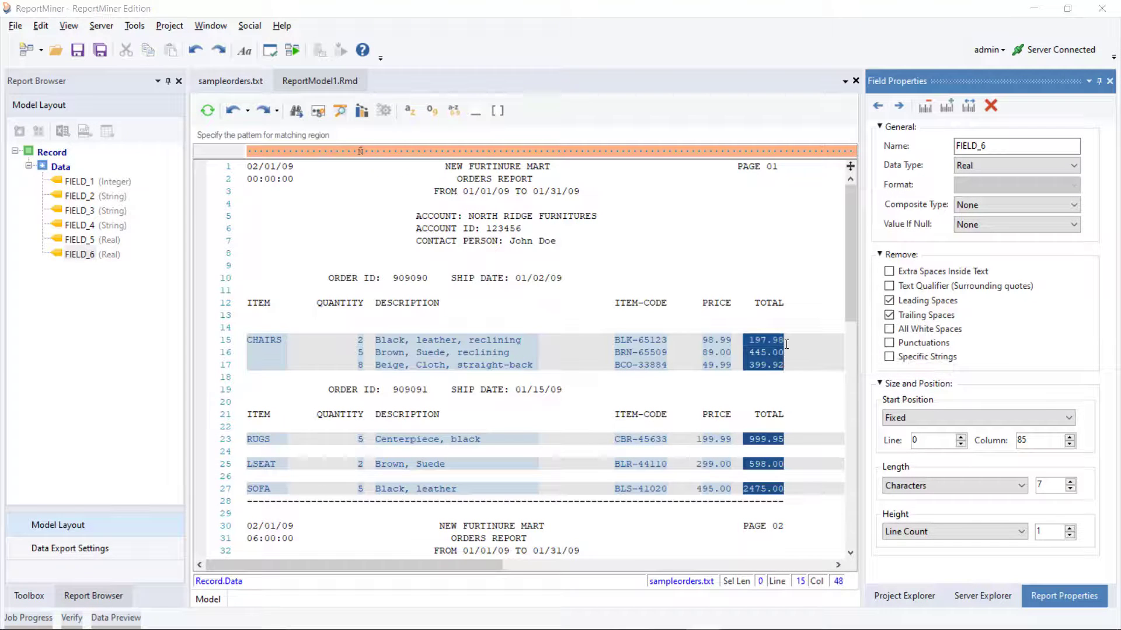
Auto-determine the names of all fields in the Data region from the report's column headings
{"action": "left_click", "coordinate": [60, 167]}
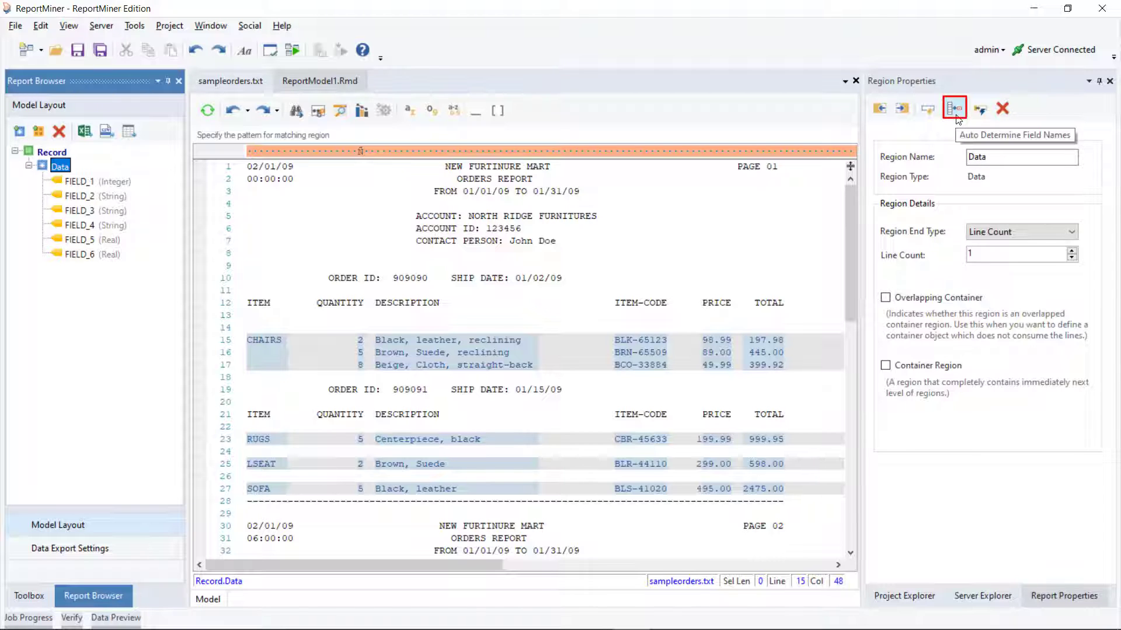
{"action": "right_click", "coordinate": [539, 351]}
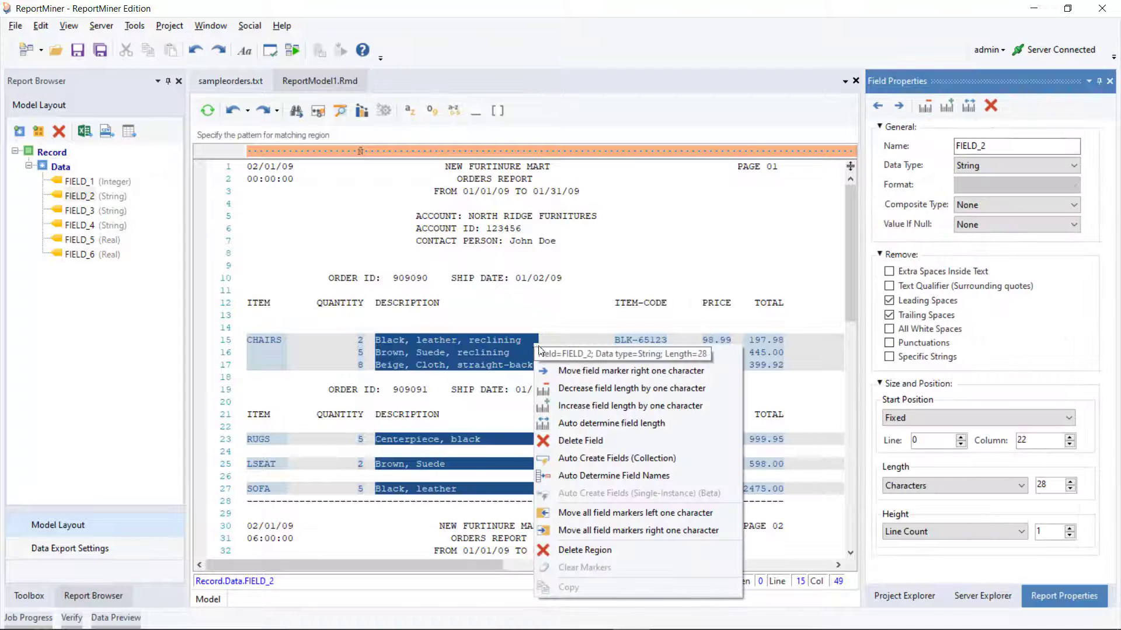
{"action": "left_click", "coordinate": [593, 477]}
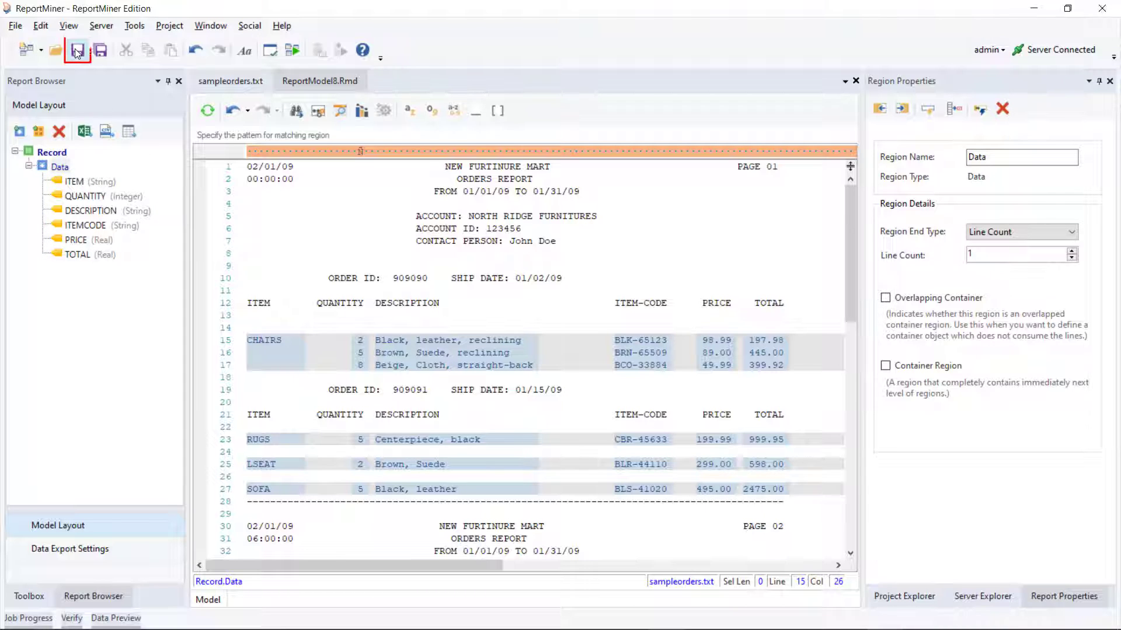
Save the report model as CreatingDataRegions in the Demo folder and preview its extracted data
{"action": "left_click", "coordinate": [77, 52]}
{"action": "type", "text": "Cr"}
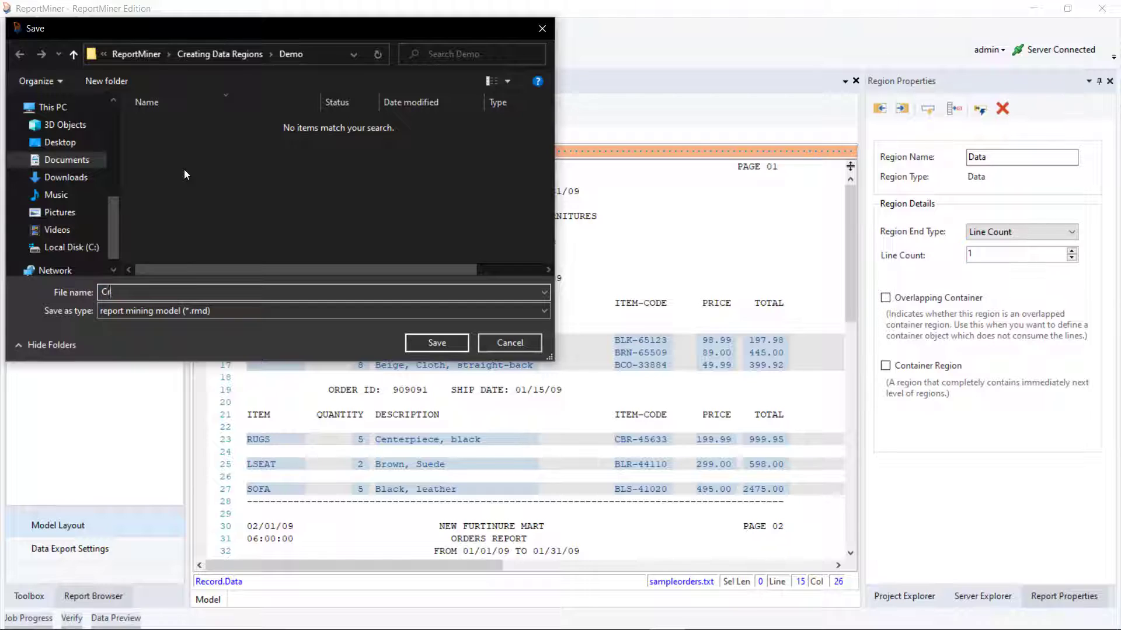
{"action": "type", "text": "eatingDataRegion"}
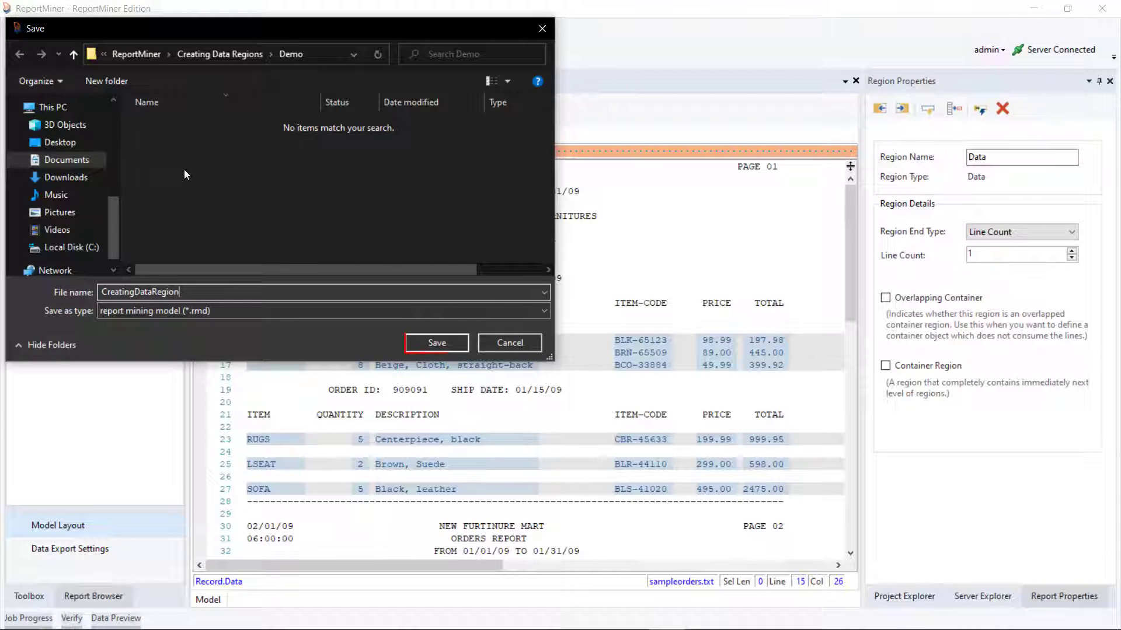
{"action": "type", "text": "s"}
{"action": "left_click", "coordinate": [464, 345]}
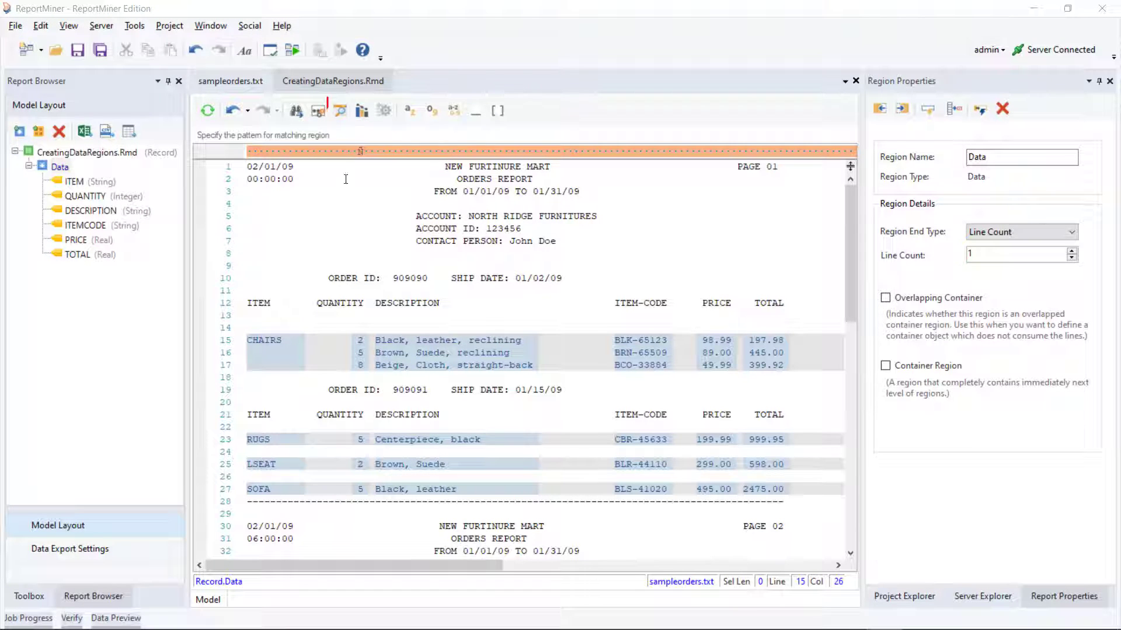
{"action": "left_click", "coordinate": [340, 111]}
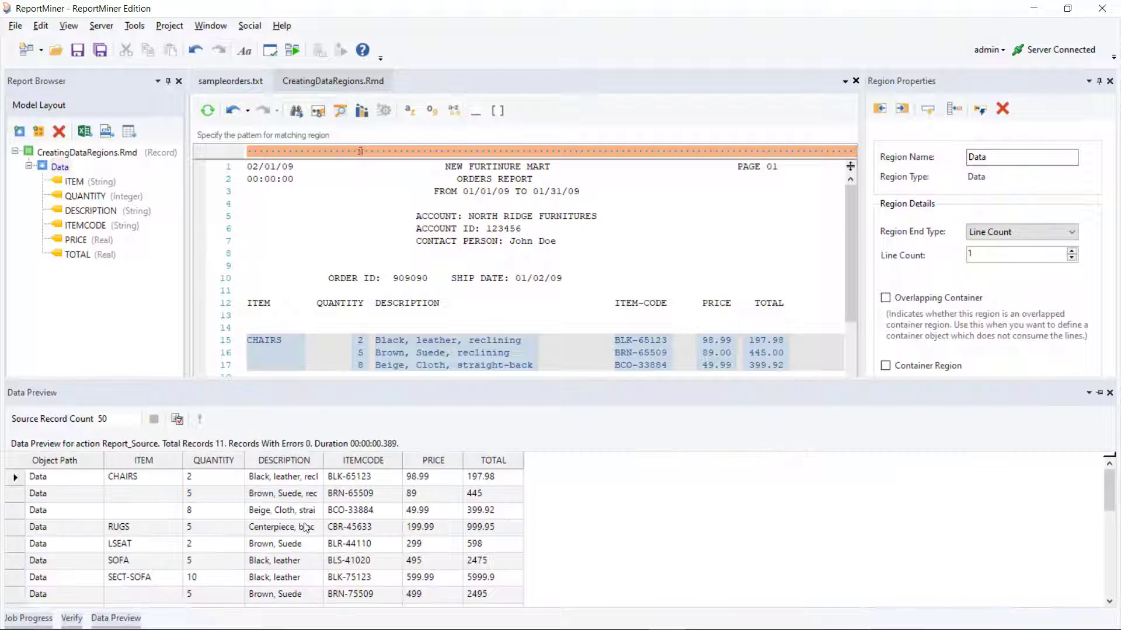